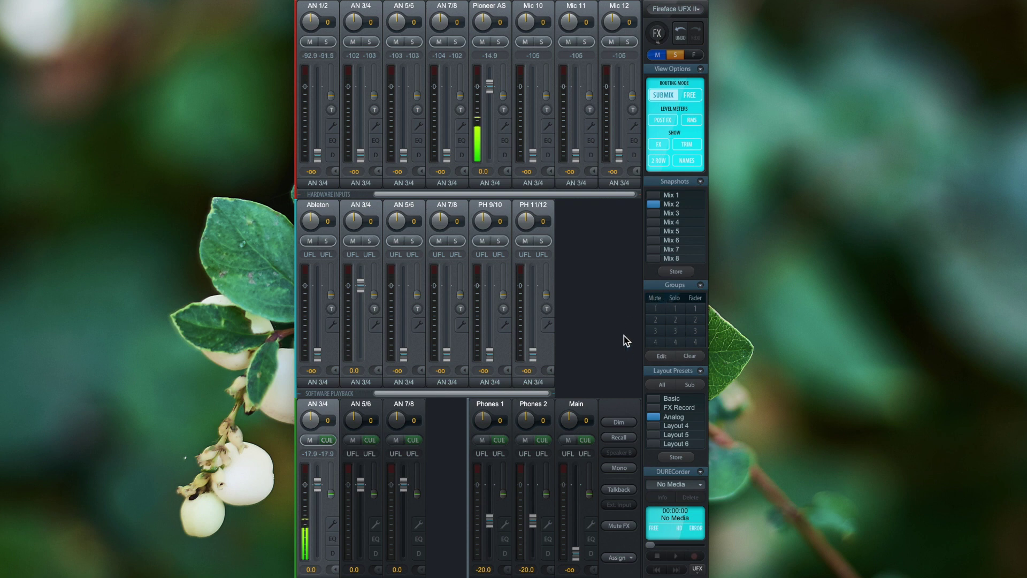
- Assign AN 3/4 playback and the AN 1/2 input to mute group 1, then close group editing
{"action": "left_click", "coordinate": [661, 358]}
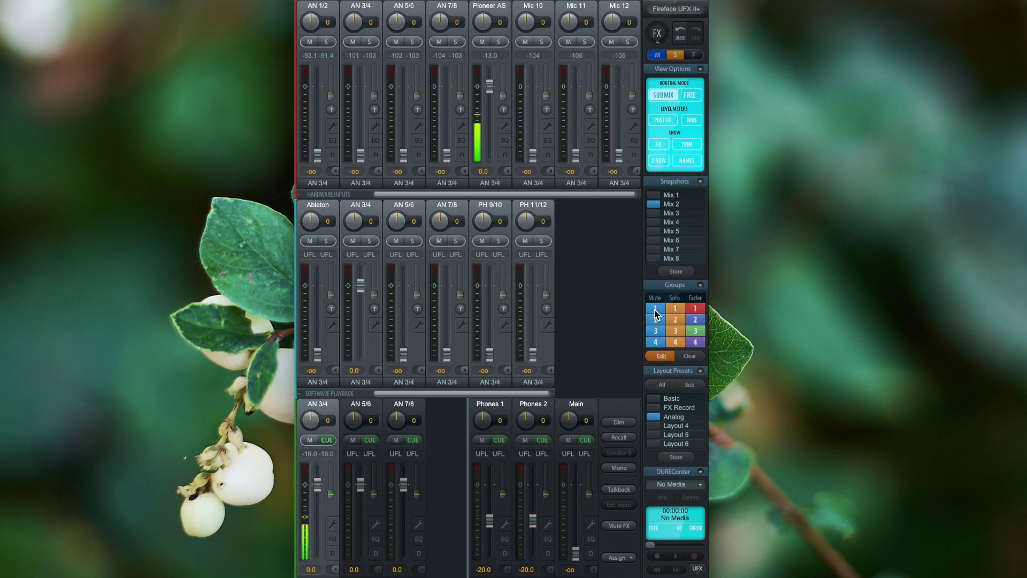
{"action": "left_click", "coordinate": [655, 313]}
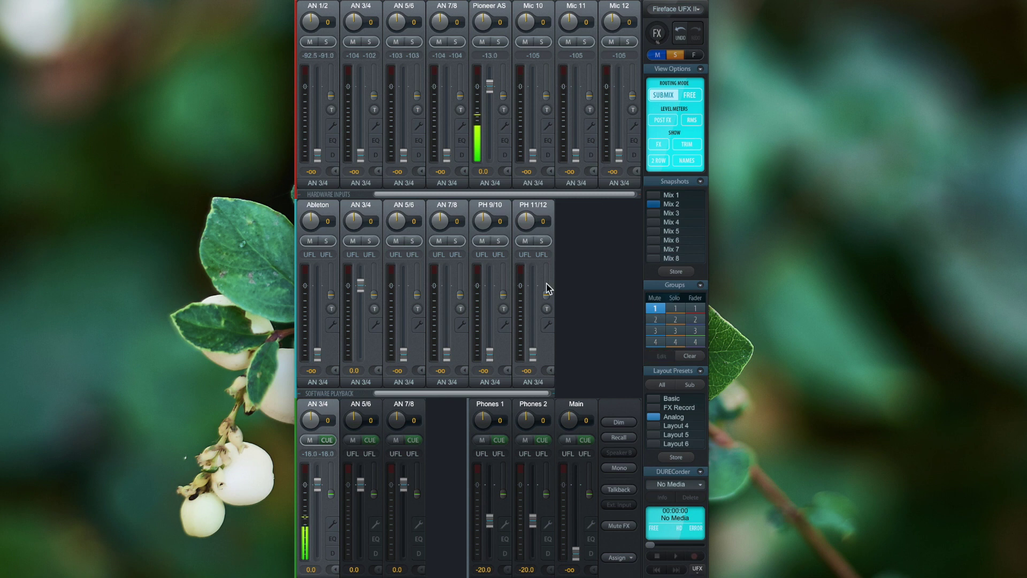
{"action": "left_click", "coordinate": [352, 241]}
{"action": "left_click", "coordinate": [309, 439]}
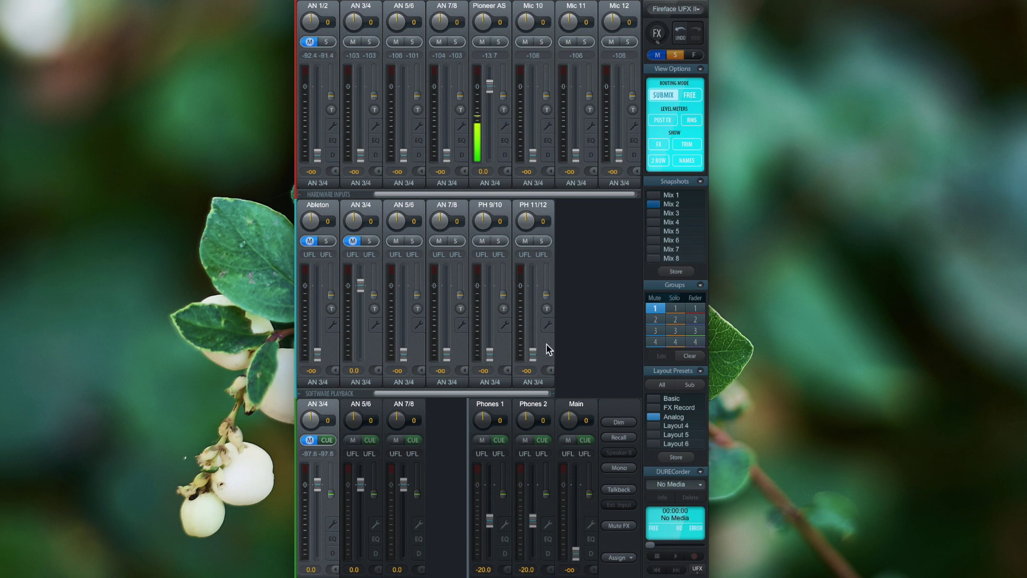
{"action": "left_click", "coordinate": [662, 357]}
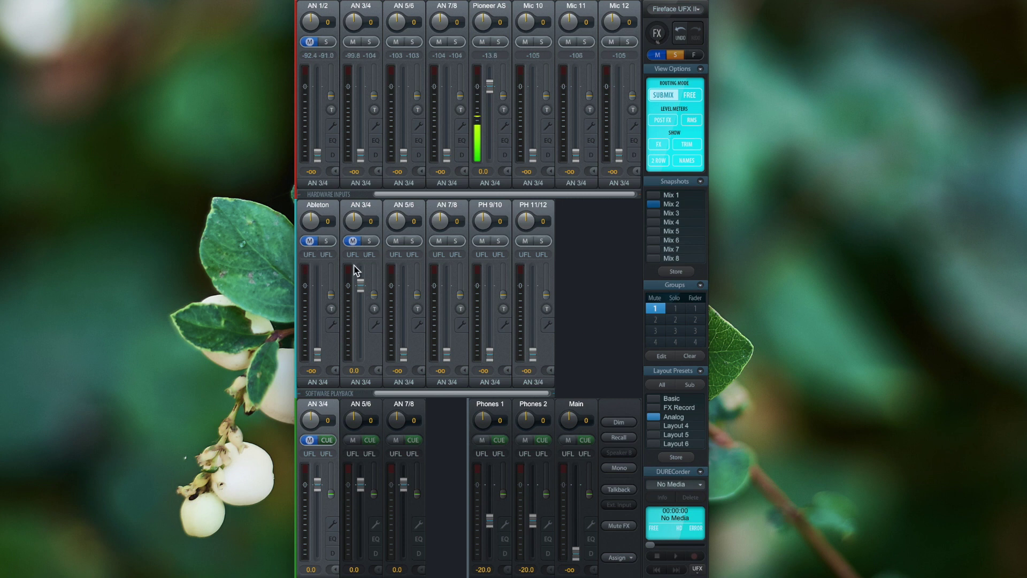
- Toggle mute group 1 off and on to test it, then clear the group
{"action": "left_click", "coordinate": [656, 310]}
{"action": "left_click", "coordinate": [656, 310]}
{"action": "left_click", "coordinate": [656, 310]}
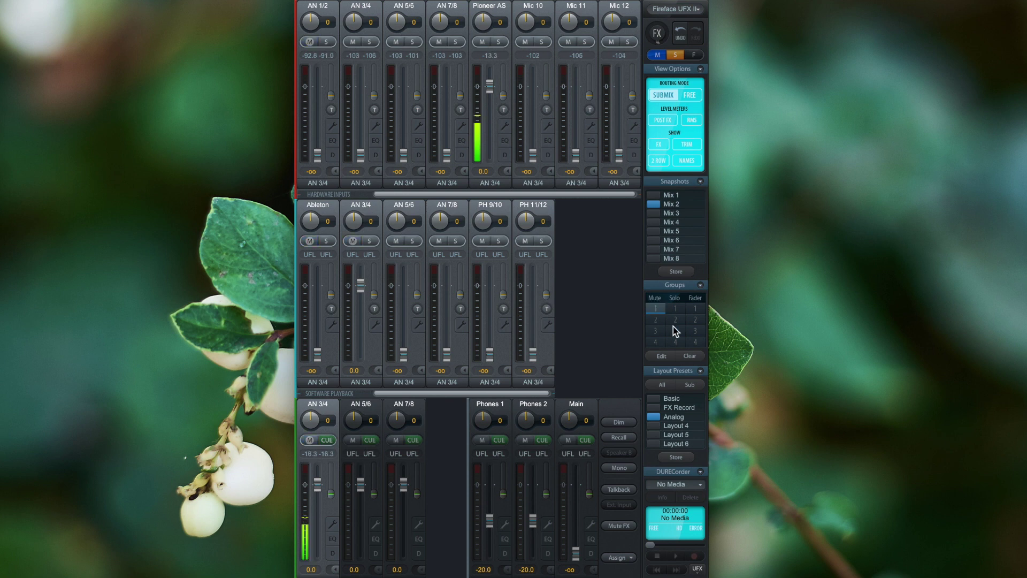
{"action": "left_click", "coordinate": [690, 357]}
{"action": "left_click", "coordinate": [656, 311]}
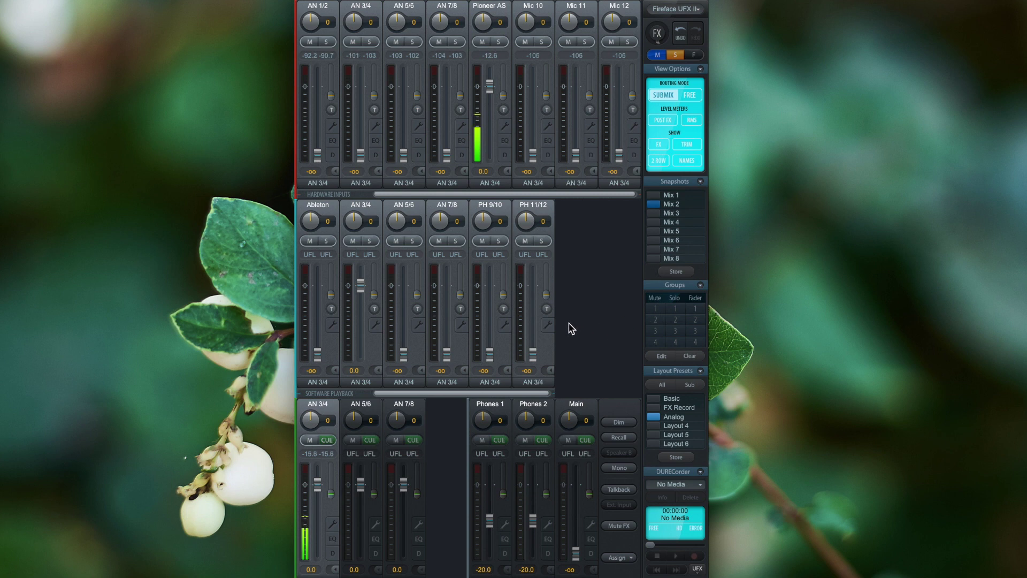
- Rebuild mute group 1 from Ableton, AN 3/4, AN 5/6, AN 7/8 and AN 1/2, then show the AN 5/6 output mix
{"action": "left_click", "coordinate": [665, 362]}
{"action": "left_click", "coordinate": [654, 314]}
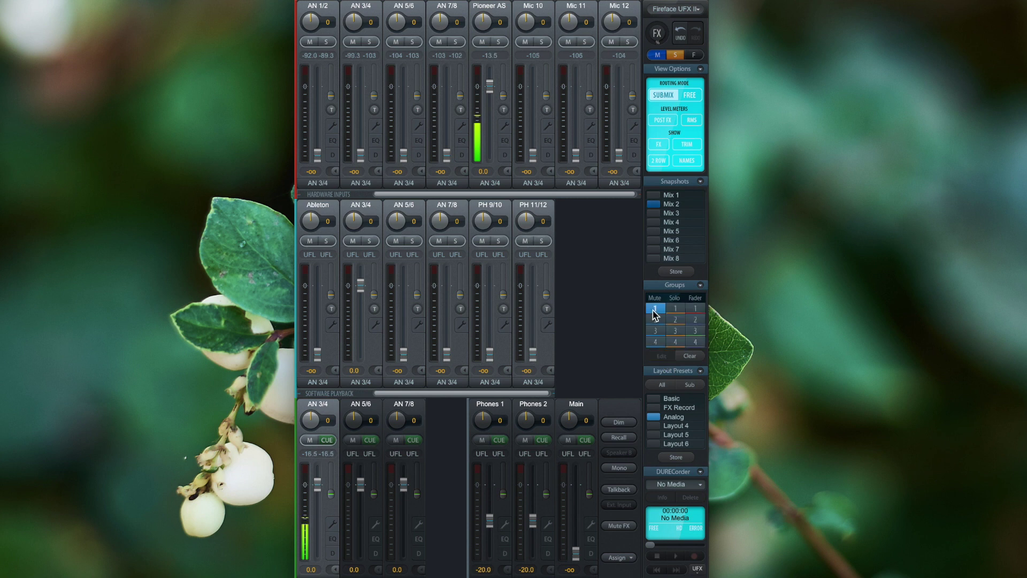
{"action": "left_click", "coordinate": [310, 241]}
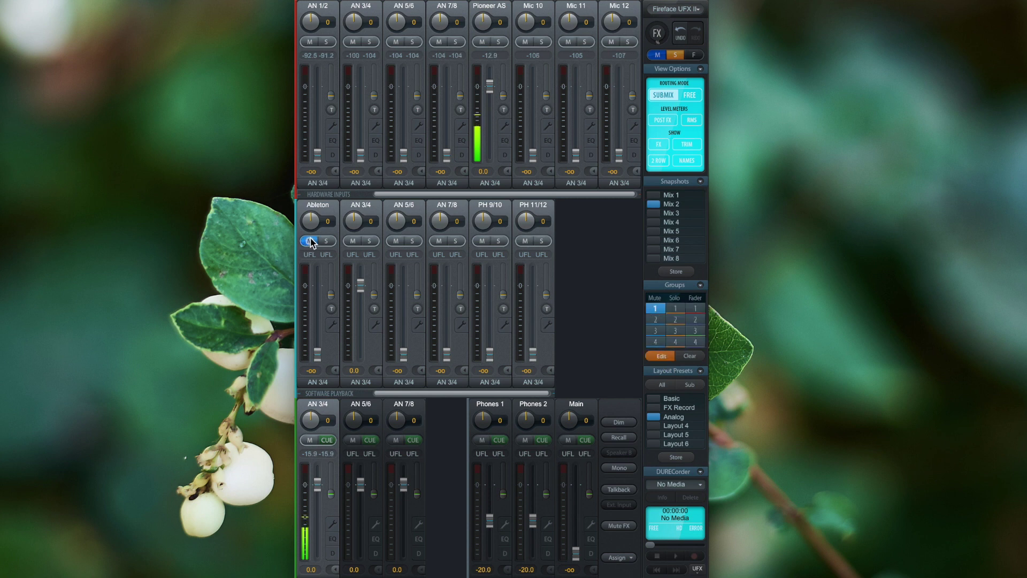
{"action": "left_click", "coordinate": [354, 242]}
{"action": "left_click", "coordinate": [396, 242]}
{"action": "left_click", "coordinate": [438, 241]}
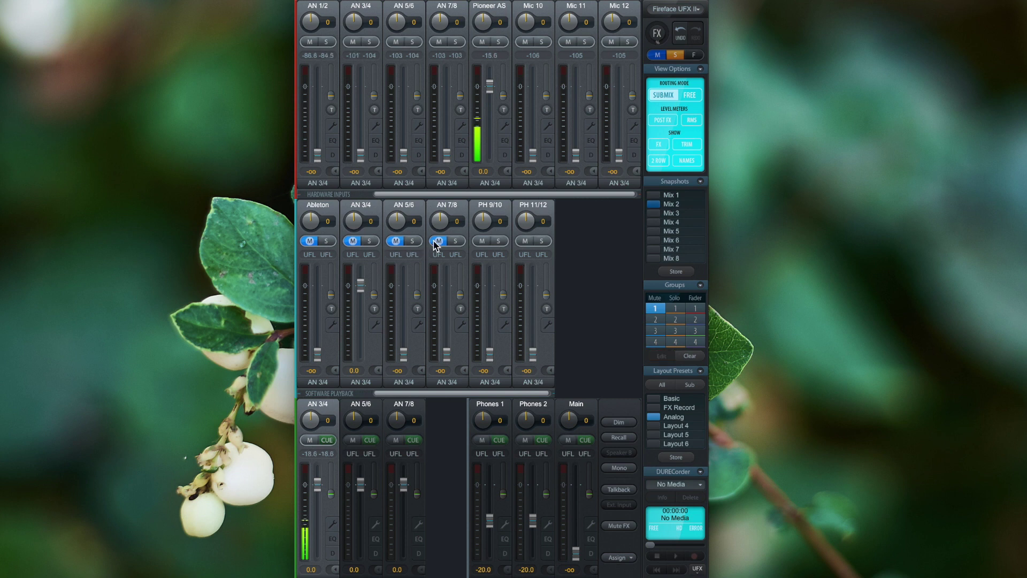
{"action": "left_click", "coordinate": [308, 42]}
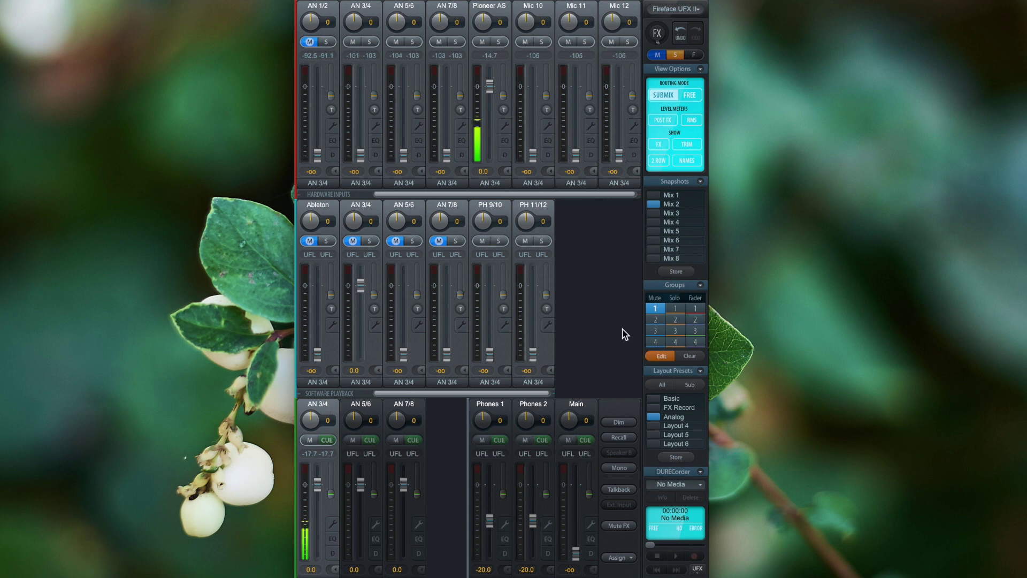
{"action": "left_click", "coordinate": [661, 356]}
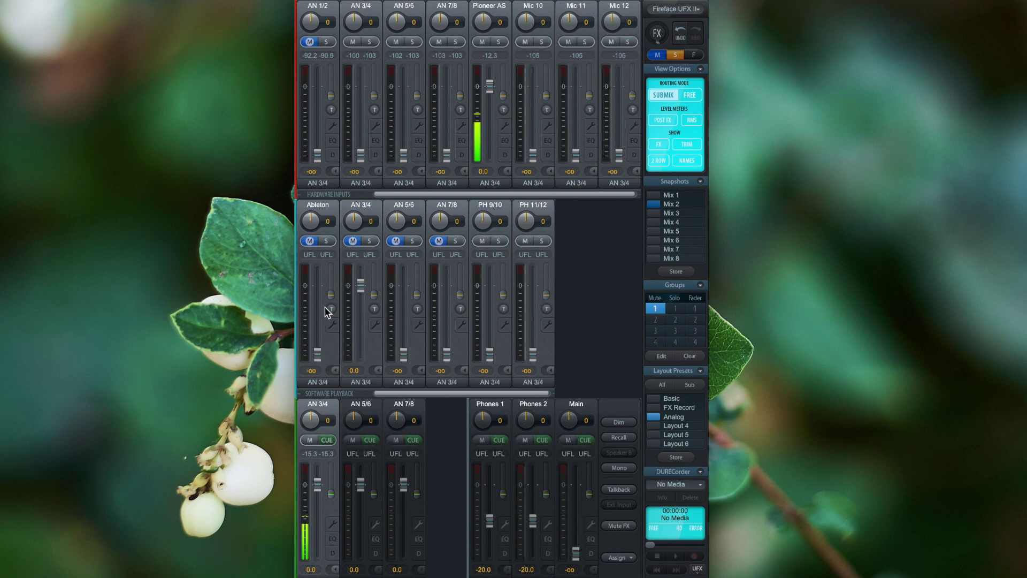
{"action": "left_click", "coordinate": [362, 411]}
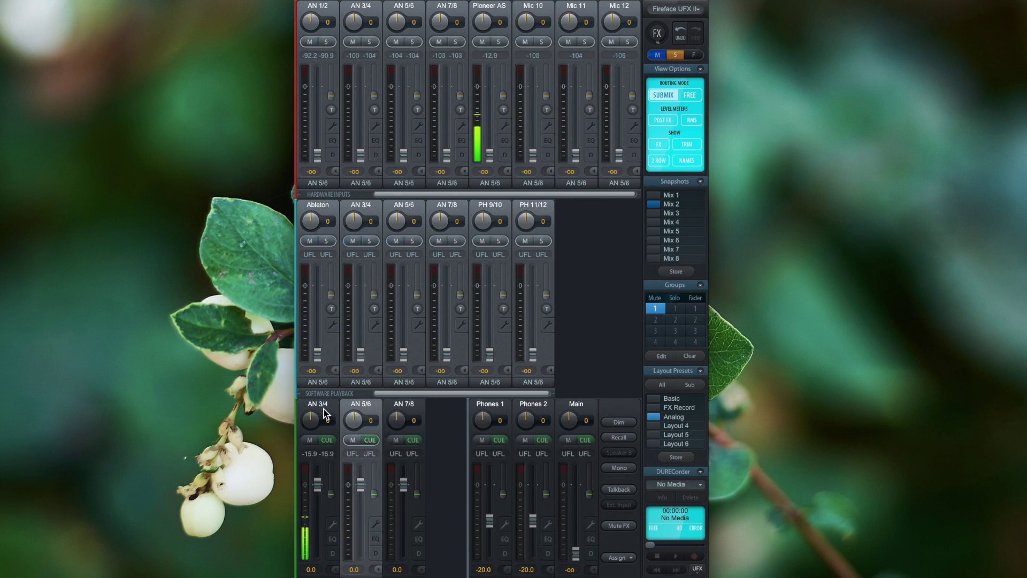
- Glance at the AN 3/4 output mix, return to AN 5/6, and re-enable group editing
{"action": "left_click", "coordinate": [324, 411]}
{"action": "left_click", "coordinate": [356, 409]}
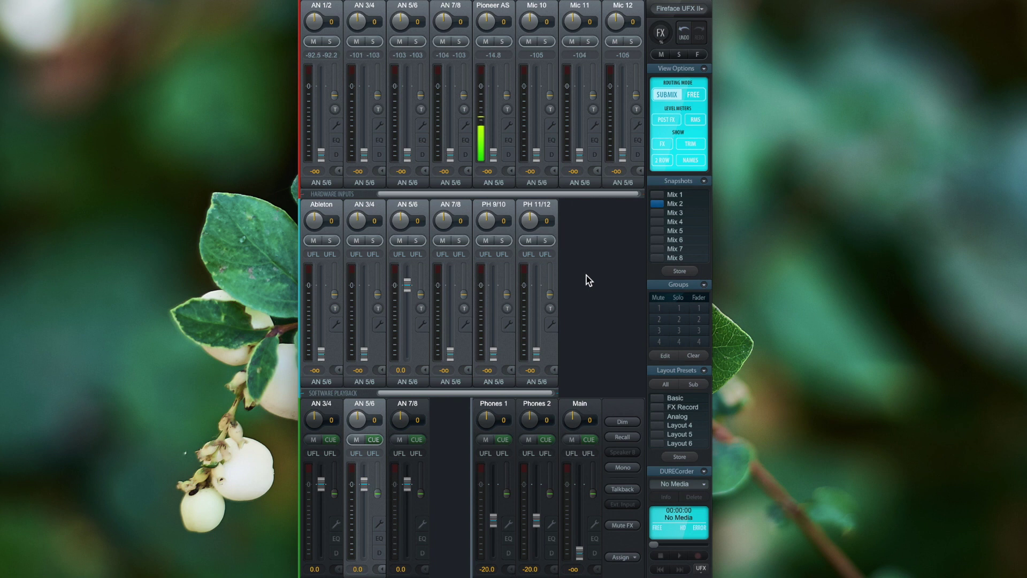
{"action": "left_click", "coordinate": [664, 355]}
- Put the Ableton and AN 5/6 channels into solo group 1 and finish editing
{"action": "left_click", "coordinate": [678, 307]}
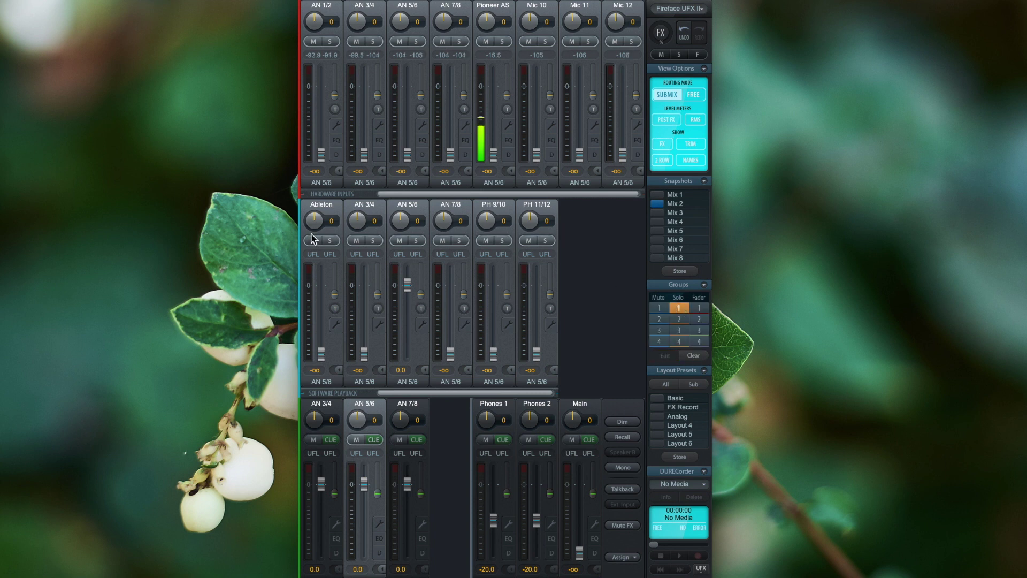
{"action": "left_click", "coordinate": [328, 240]}
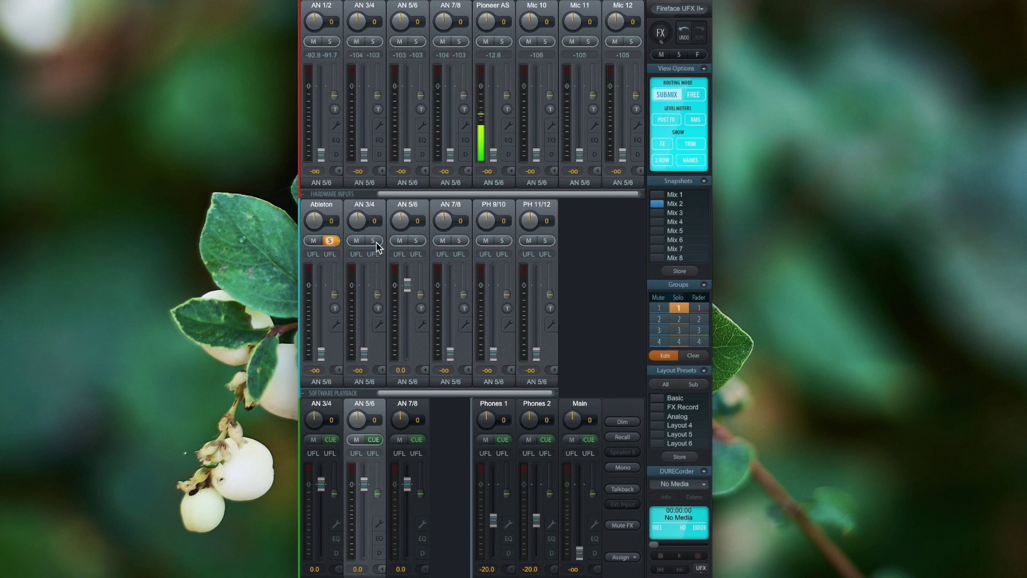
{"action": "left_click", "coordinate": [416, 240]}
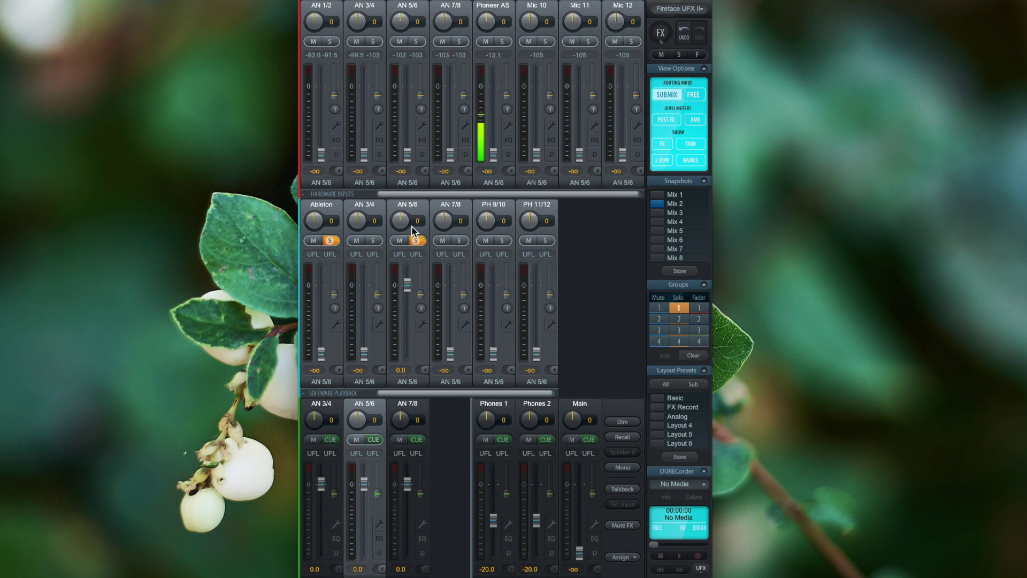
{"action": "left_click", "coordinate": [660, 357]}
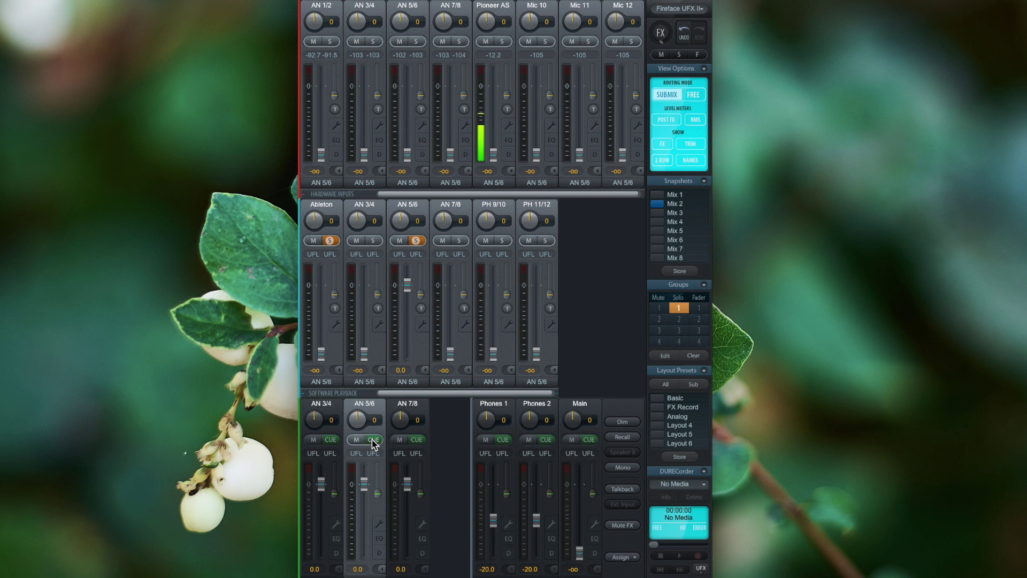
- Switch the mixer to the AN 7/8 output mix from the output assignment choices
{"action": "left_click", "coordinate": [625, 556]}
{"action": "left_click", "coordinate": [411, 407]}
{"action": "left_click", "coordinate": [377, 408]}
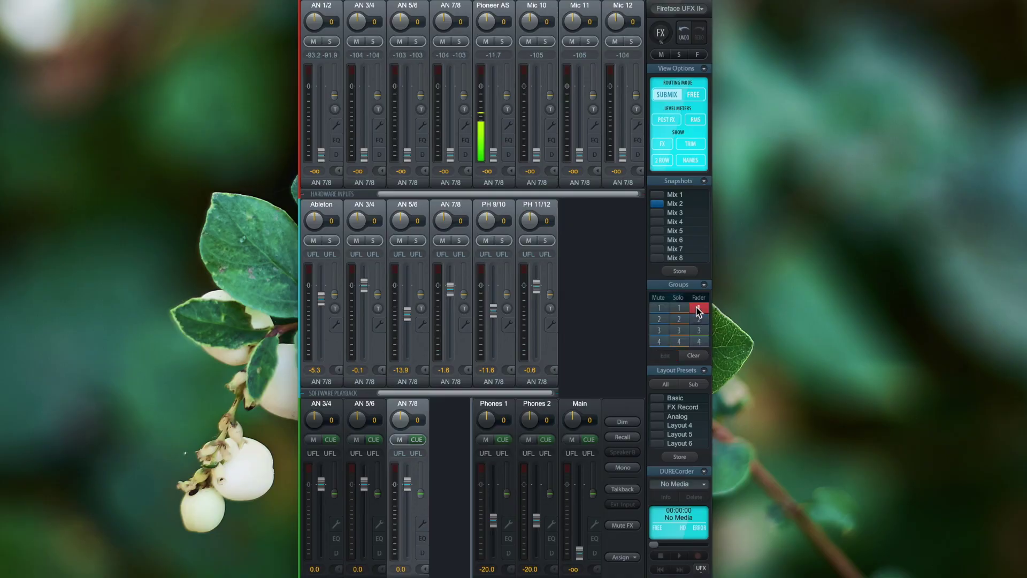
- Link the Ableton, AN 3/4 and AN 5/6 faders as fader group 1
{"action": "left_click", "coordinate": [321, 299]}
{"action": "left_click", "coordinate": [364, 286]}
{"action": "left_click", "coordinate": [407, 311]}
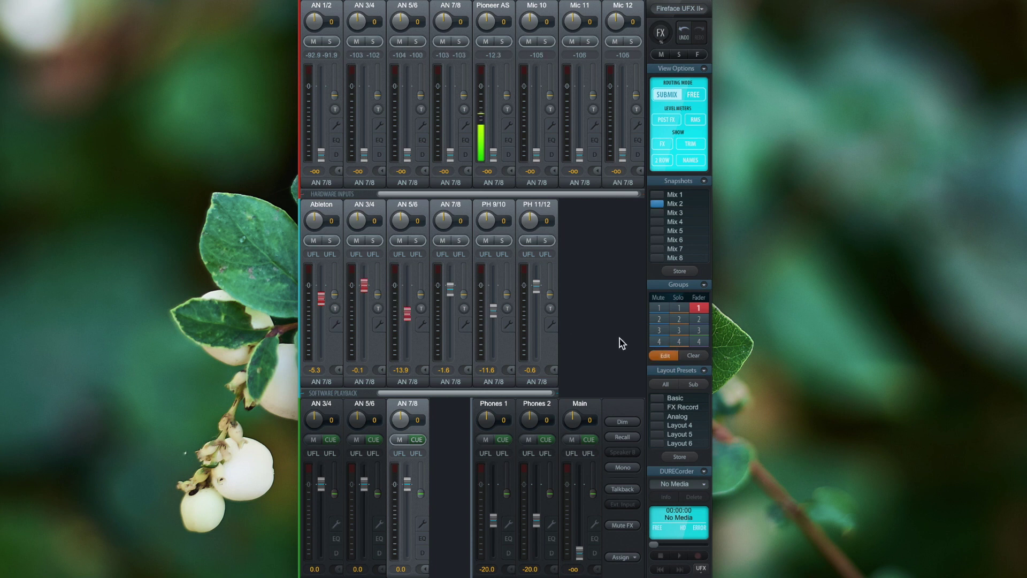
{"action": "left_click", "coordinate": [665, 356]}
- Make AN 7/8, PH 9/10 and PH 11/12 fader group 2, then test grouped faders by dragging
{"action": "left_click", "coordinate": [665, 355]}
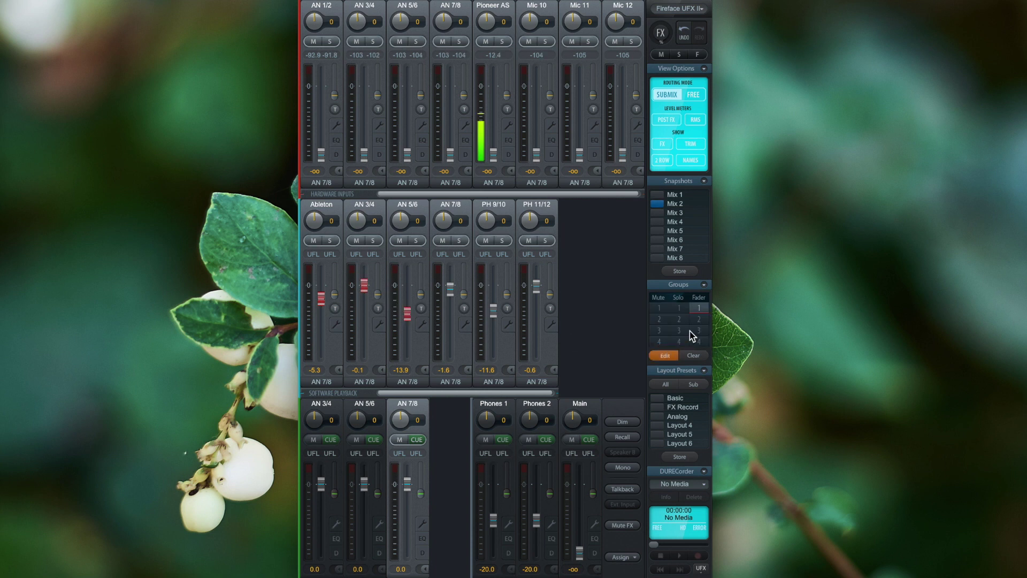
{"action": "left_click", "coordinate": [698, 319]}
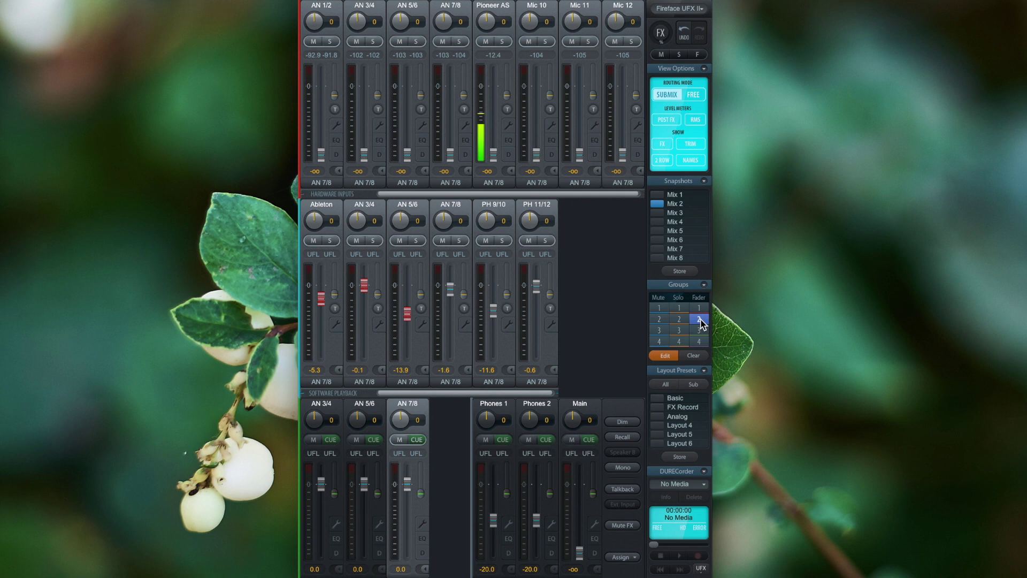
{"action": "left_click", "coordinate": [493, 310]}
{"action": "left_click", "coordinate": [537, 287]}
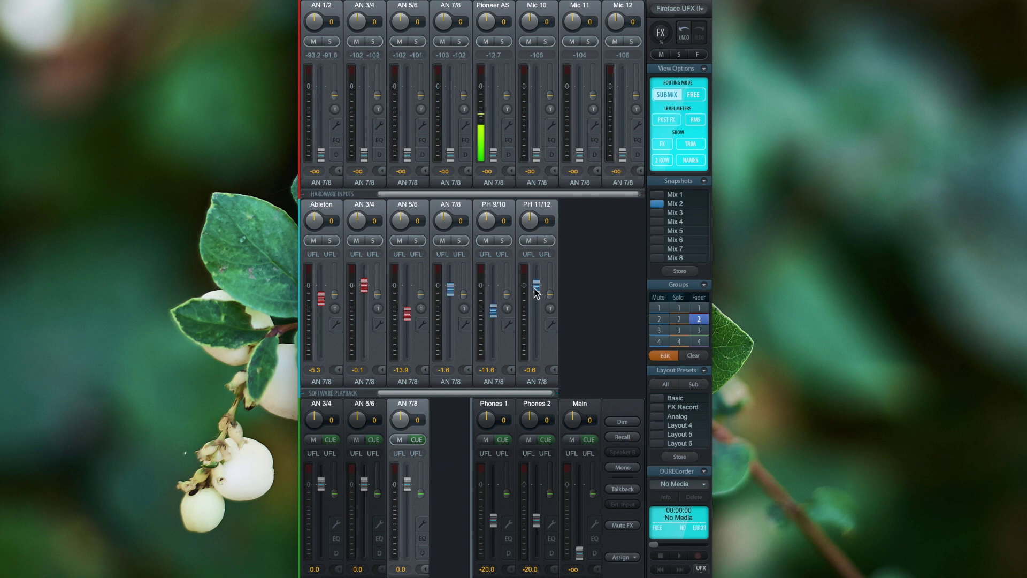
{"action": "left_click", "coordinate": [658, 358]}
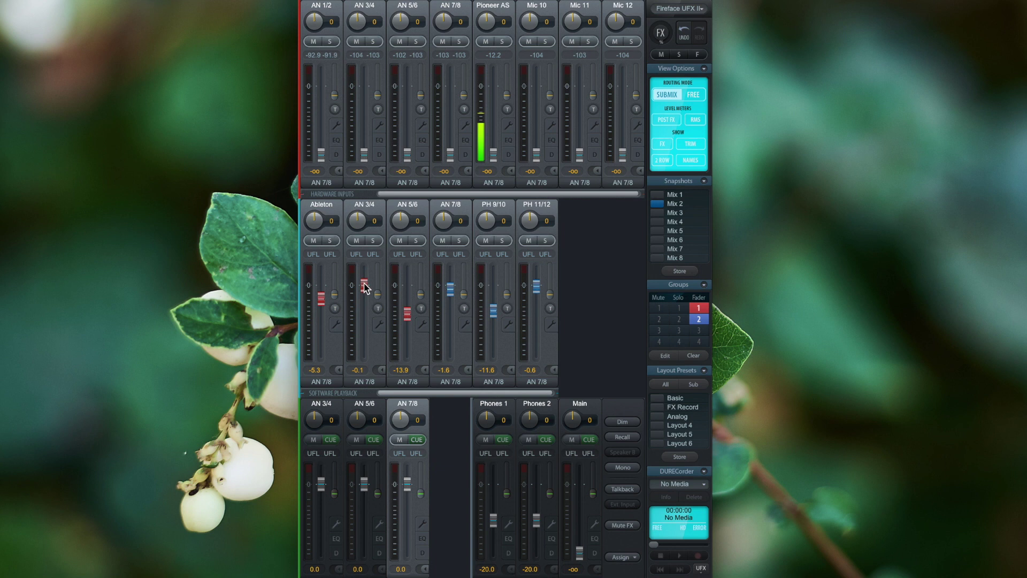
{"action": "mouse_move", "coordinate": [363, 287]}
{"action": "left_mouse_down"}
{"action": "mouse_move", "coordinate": [365, 310]}
{"action": "mouse_move", "coordinate": [365, 286]}
{"action": "left_mouse_up"}
{"action": "left_click_drag", "start_coordinate": [492, 314], "coordinate": [496, 350]}
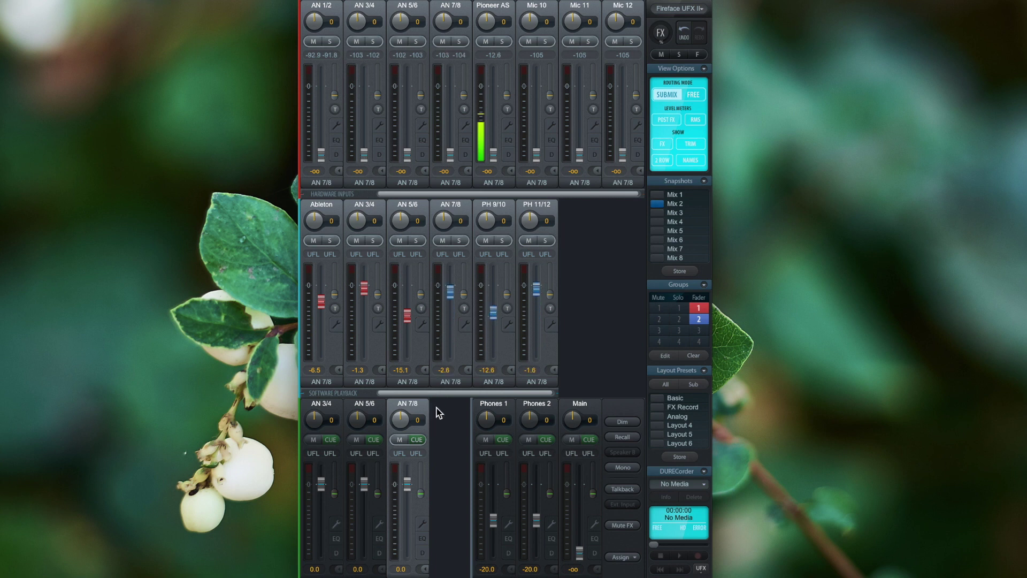
{"action": "left_click", "coordinate": [372, 412]}
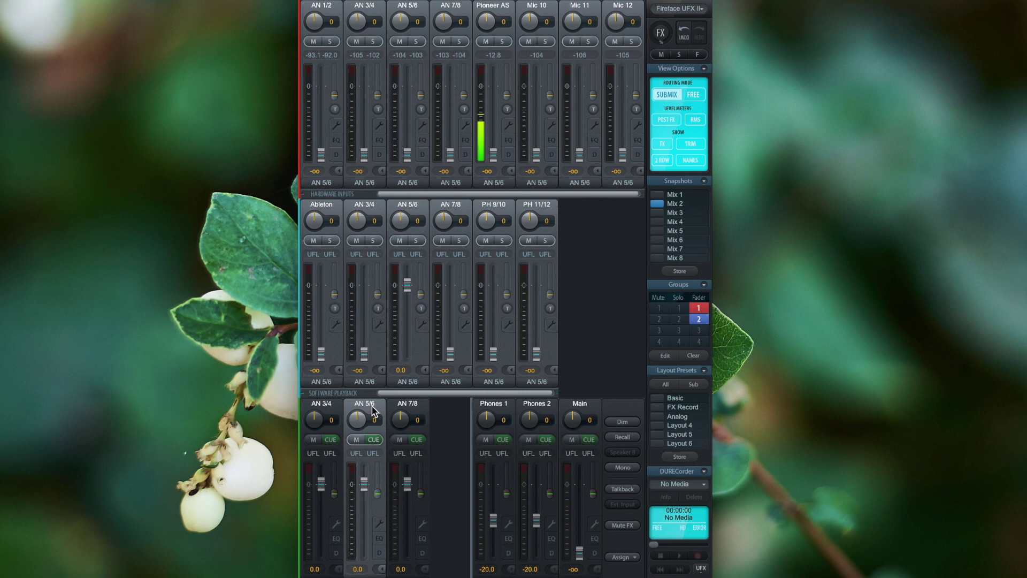
{"action": "left_click", "coordinate": [402, 410]}
{"action": "left_click", "coordinate": [368, 411]}
{"action": "left_click", "coordinate": [404, 410]}
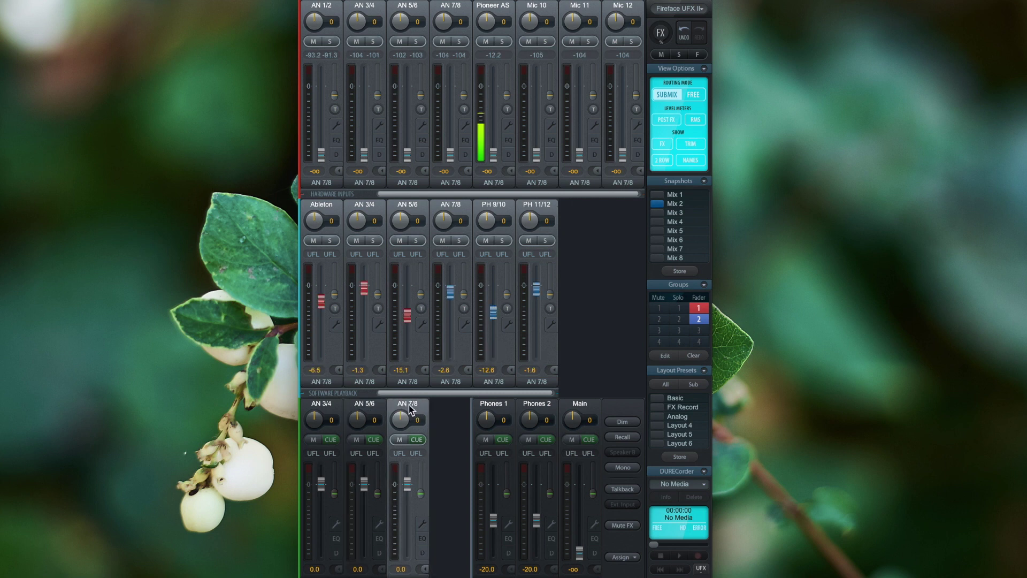